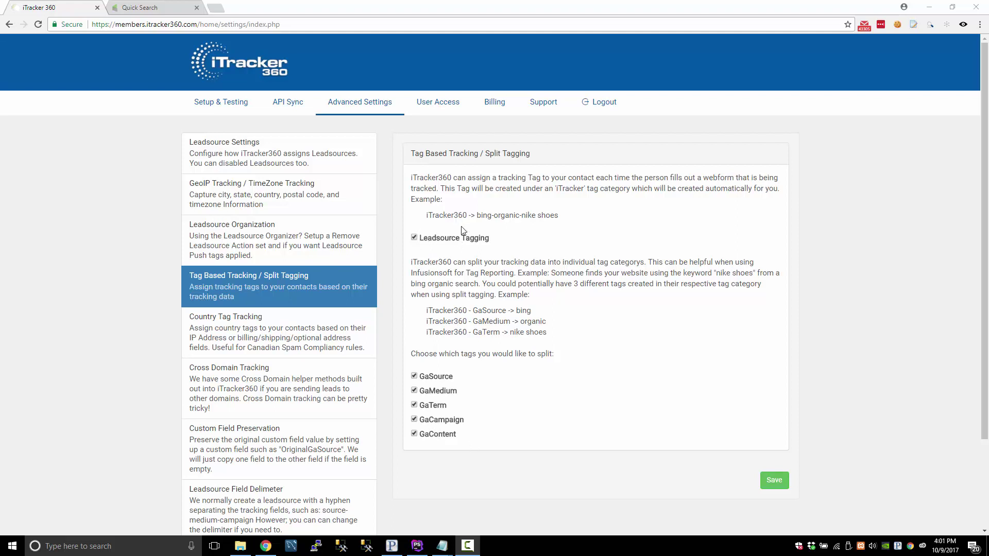
# Save the tag based tracking settings with Leadsource Tagging and all five split tags enabled
pyautogui.click(414, 238)
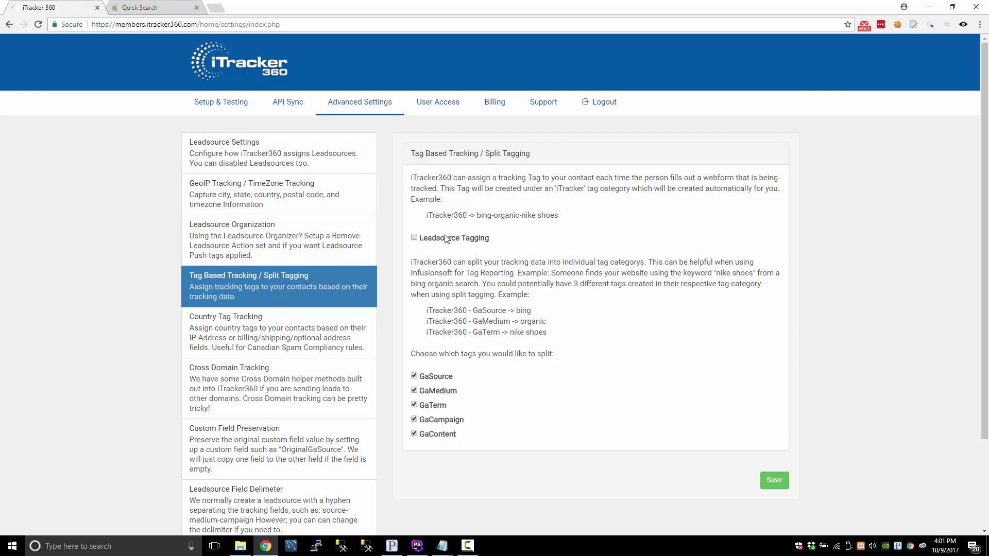
pyautogui.click(414, 238)
pyautogui.click(772, 480)
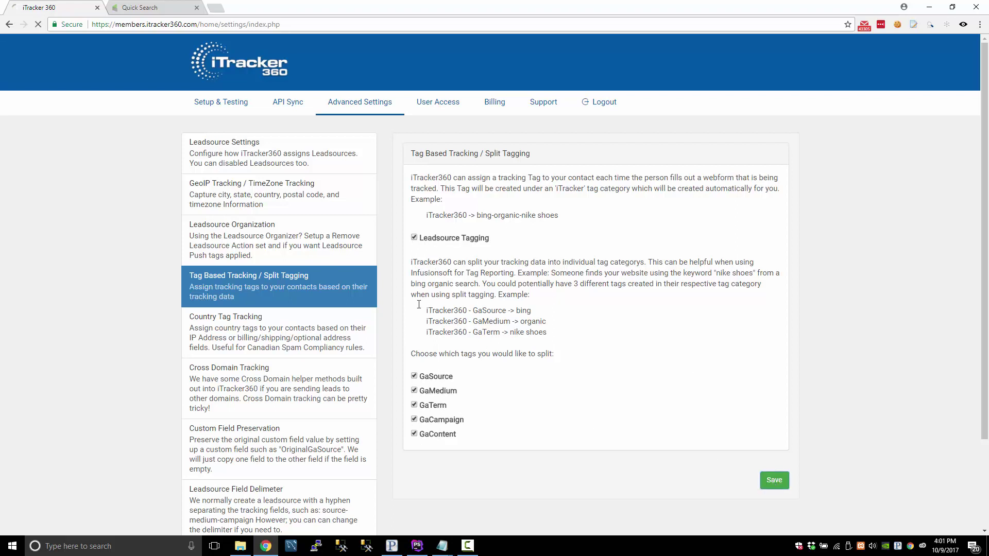
pyautogui.scroll(-3, 470, 333)
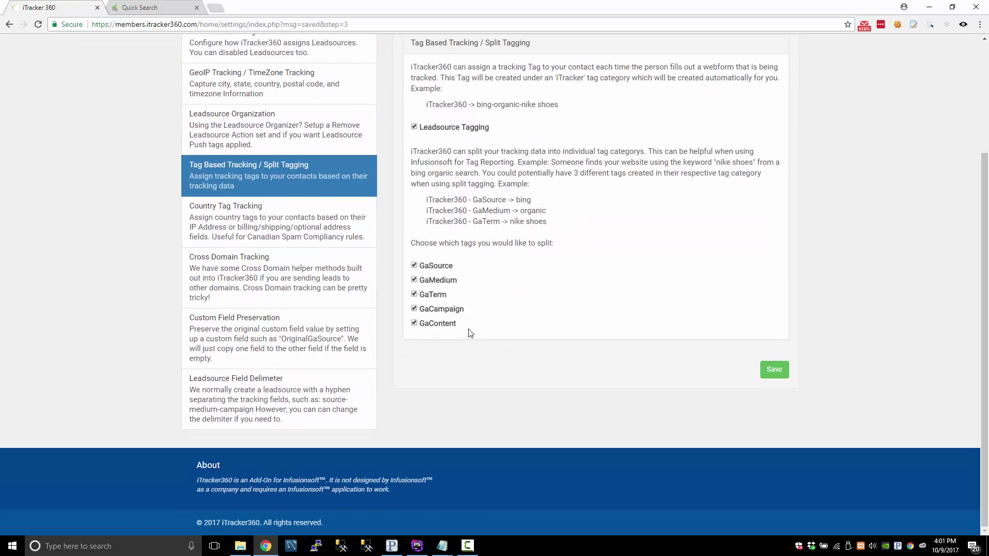
pyautogui.scroll(1, 469, 332)
# Switch to the Notepad note holding the free-account link and copy the full URL with its UTM parameters
pyautogui.moveTo(452, 550)
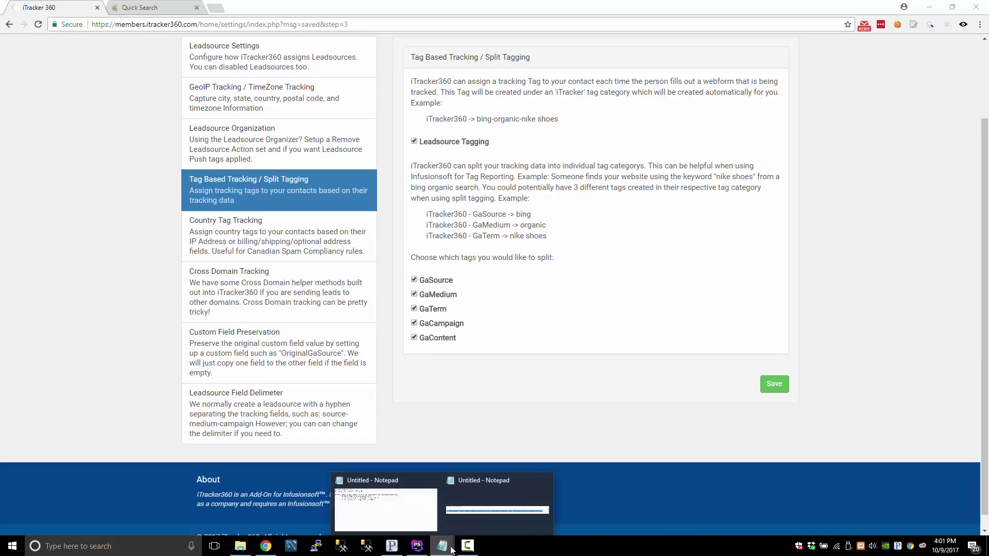
pyautogui.click(466, 482)
pyautogui.click(385, 213)
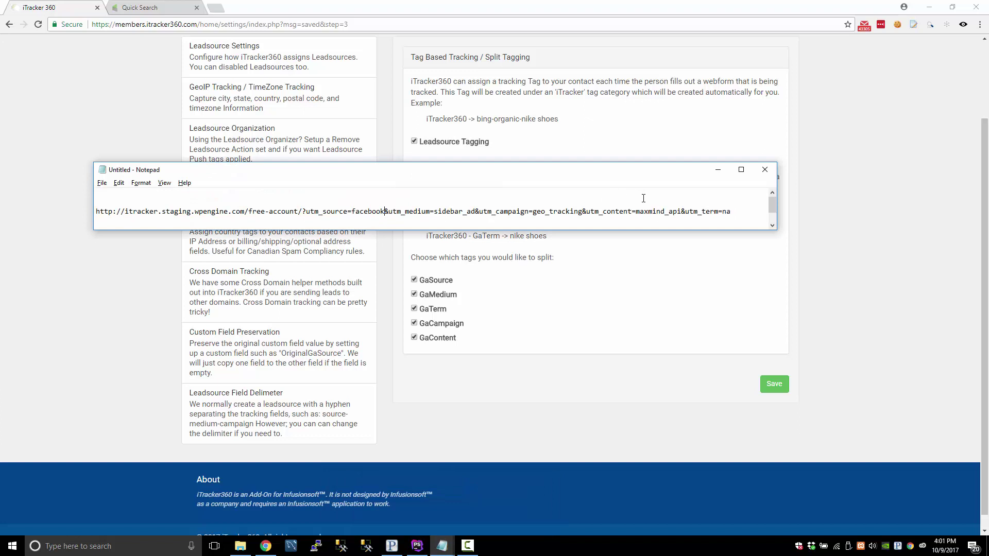
pyautogui.moveTo(352, 210); pyautogui.dragTo(674, 211)
pyautogui.hotkey('ctrl', 'a')
pyautogui.click(97, 218)
pyautogui.scroll(-1, 98, 218)
pyautogui.moveTo(98, 218); pyautogui.dragTo(88, 186)
pyautogui.hotkey('ctrl', 'c')
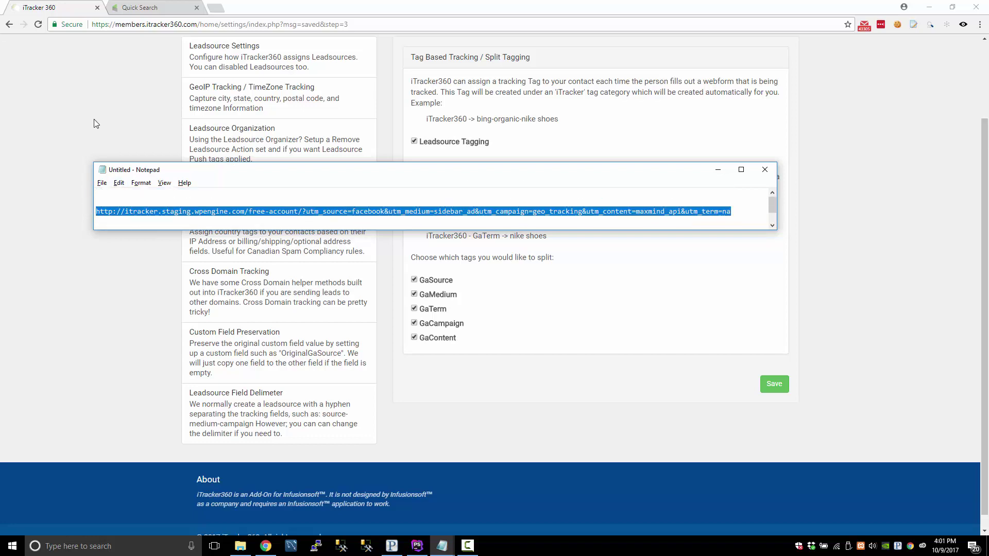
# Load the copied UTM link in a new browser tab
pyautogui.click(94, 122)
pyautogui.hotkey('ctrl', 't')
pyautogui.hotkey('ctrl', 'v')
pyautogui.press('Return')
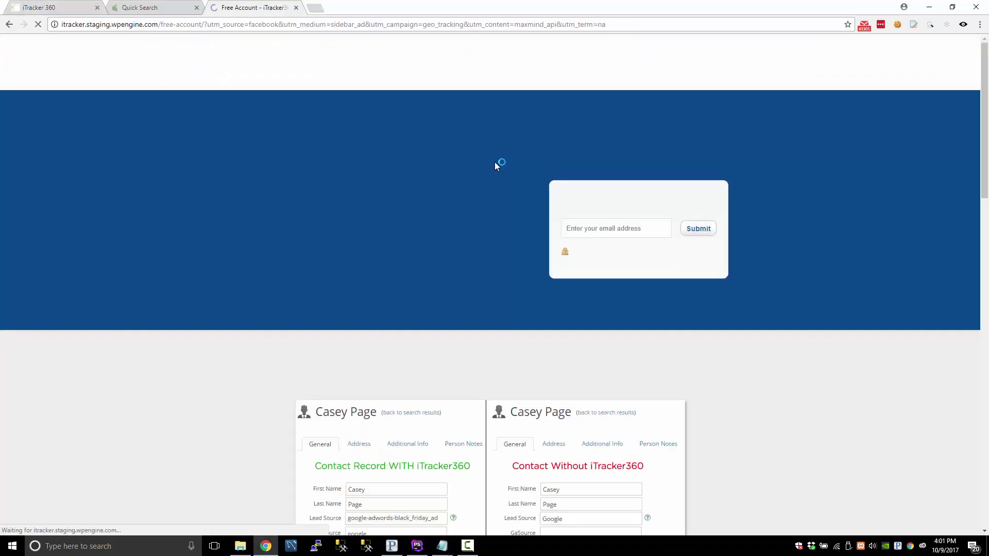
# Submit the demo sign-up form with a test e-mail address, completing the robot verification
pyautogui.click(589, 227)
pyautogui.write('test1')
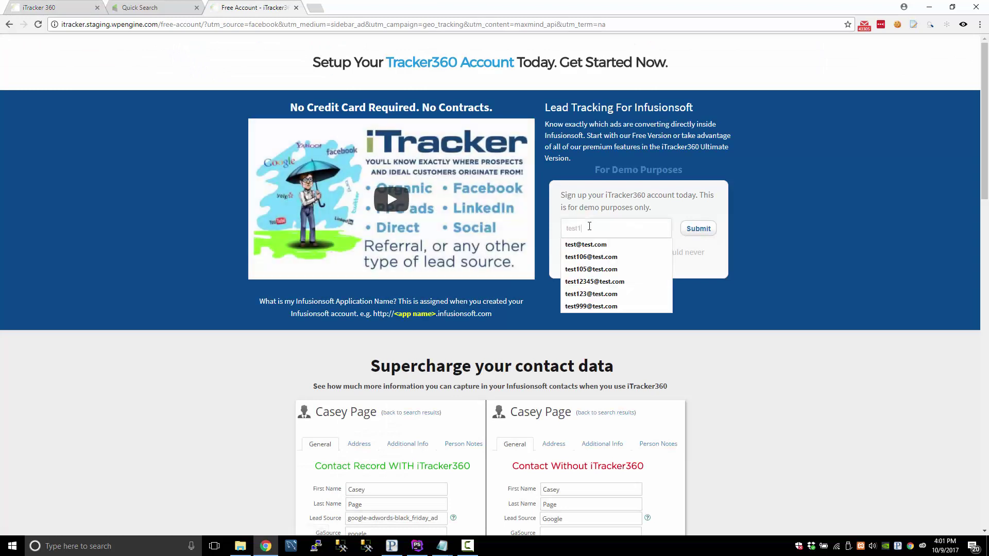
pyautogui.write('07@')
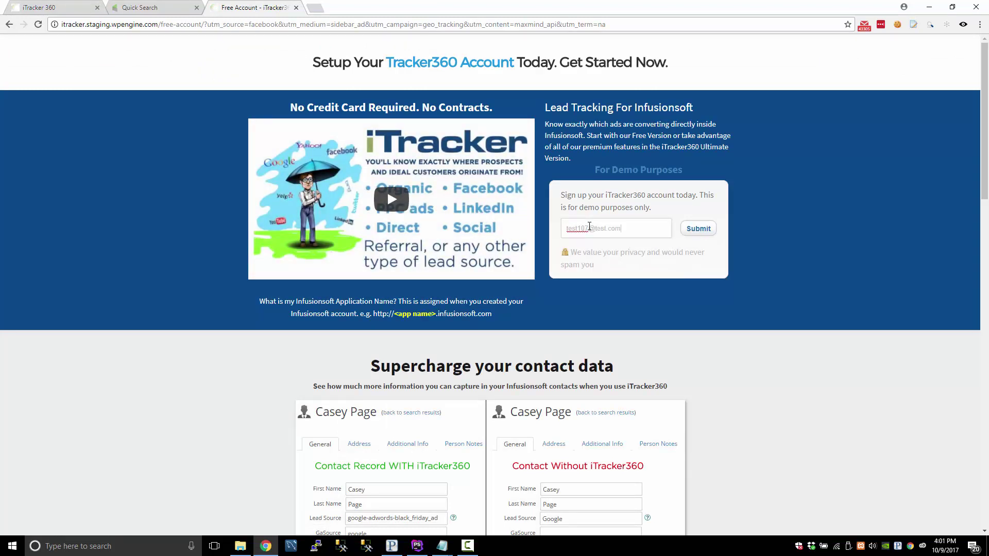
pyautogui.write('test.com')
pyautogui.hotkey('ctrl', 'a')
pyautogui.click(713, 233)
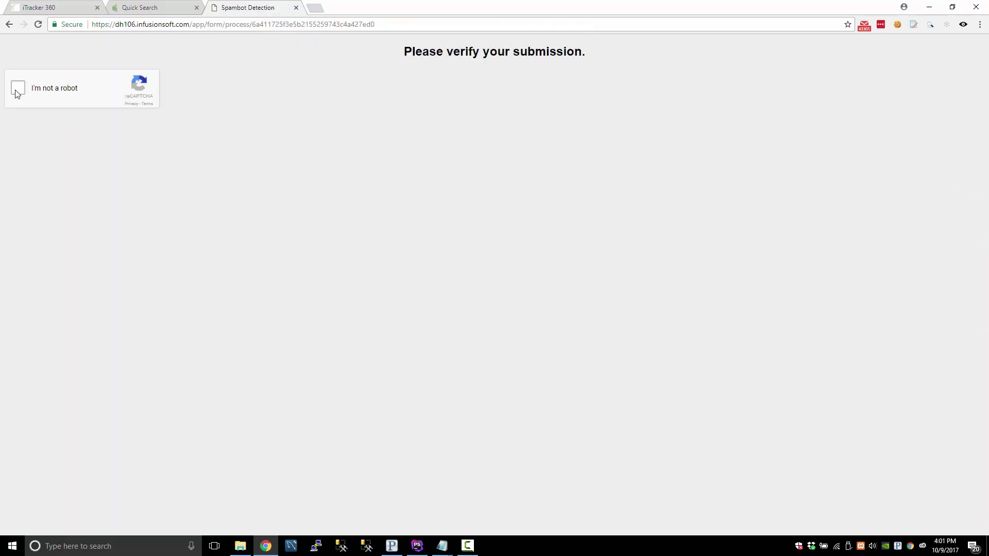
pyautogui.click(16, 91)
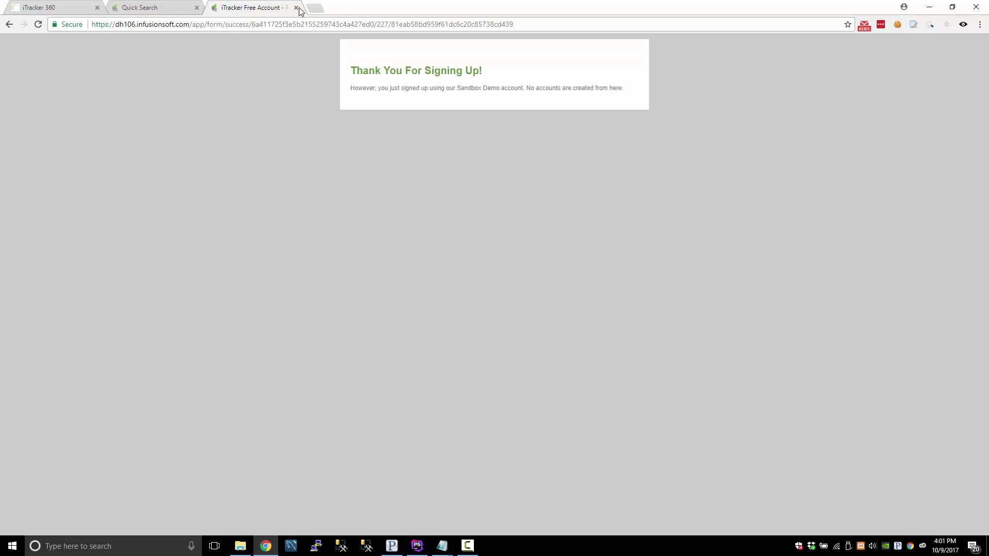
pyautogui.click(297, 8)
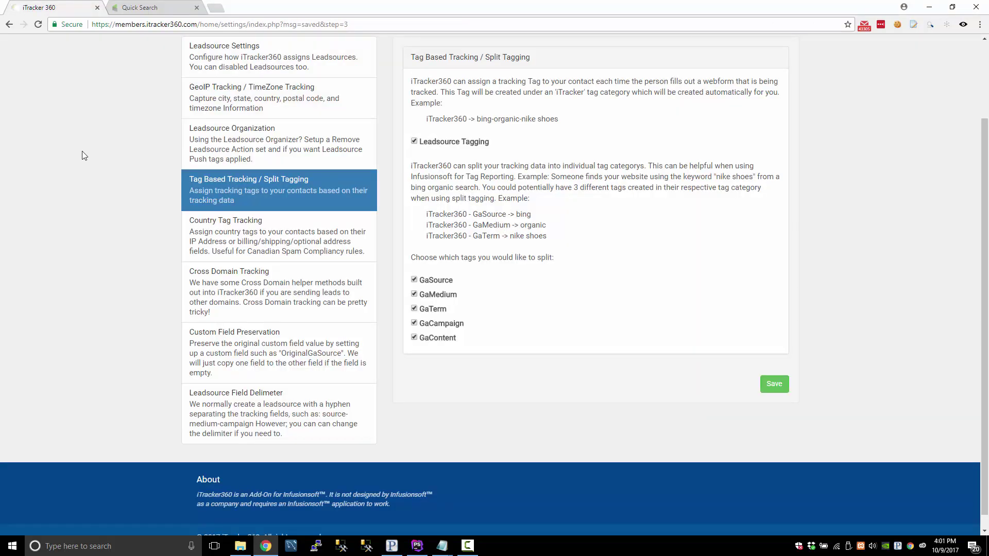
# Open the API Sync page and examine the tracking data captured for the newest pending entry
pyautogui.scroll(2, 88, 157)
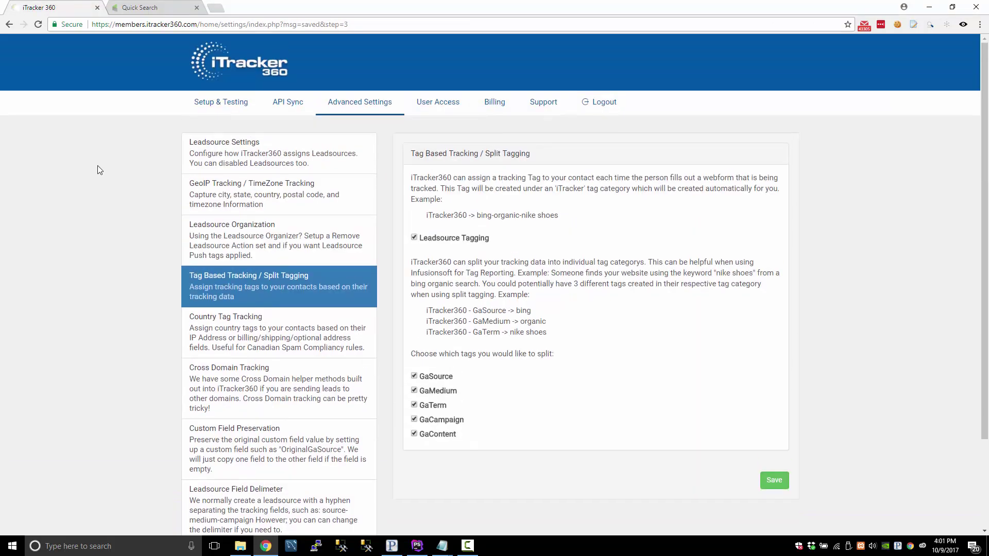
pyautogui.click(296, 106)
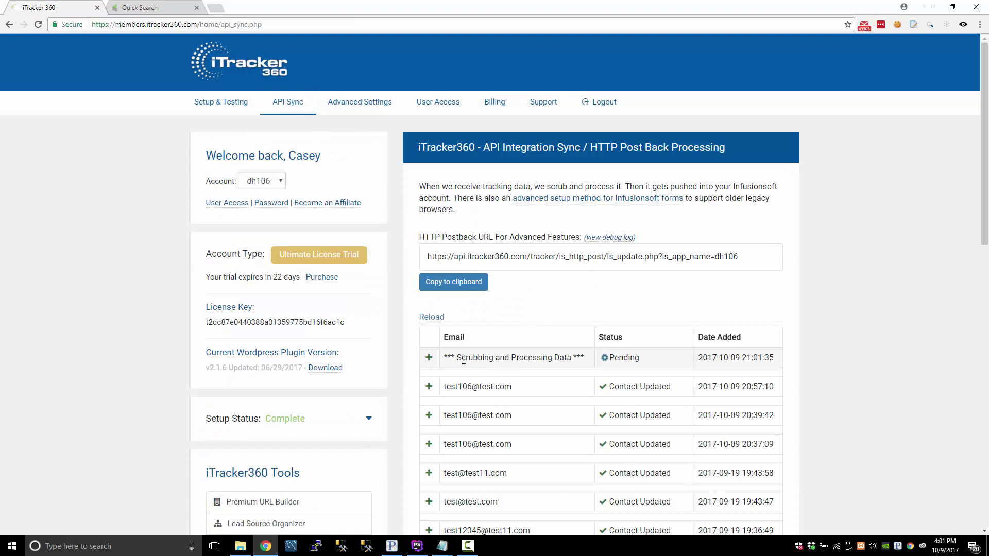
pyautogui.moveTo(453, 360); pyautogui.dragTo(591, 360)
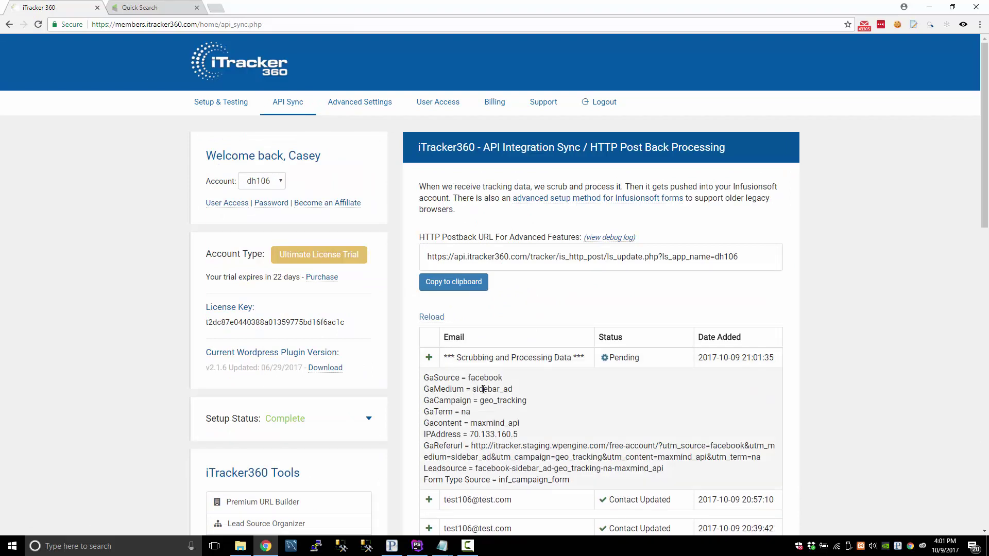
pyautogui.moveTo(460, 377); pyautogui.dragTo(624, 468)
pyautogui.click(624, 468)
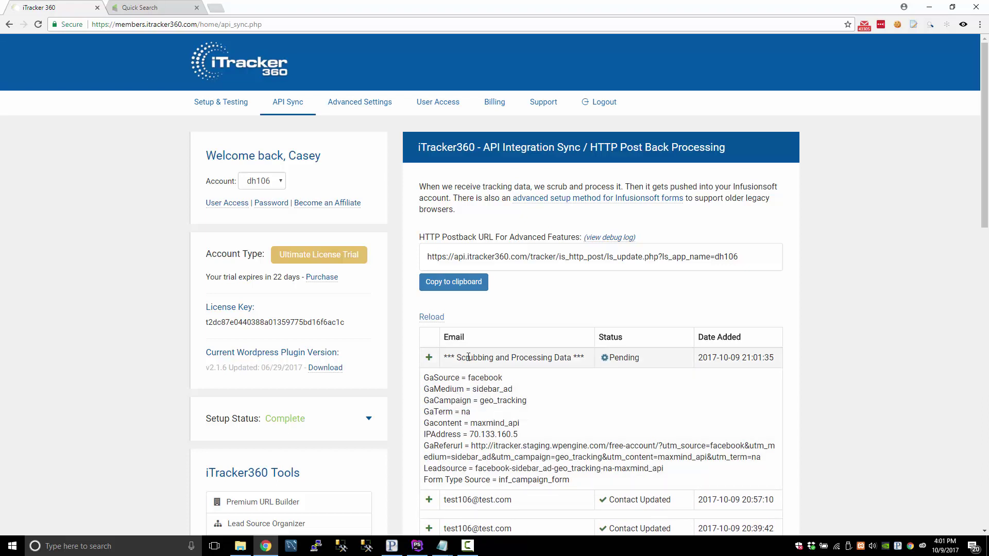
pyautogui.moveTo(467, 358); pyautogui.dragTo(599, 438)
pyautogui.click(596, 439)
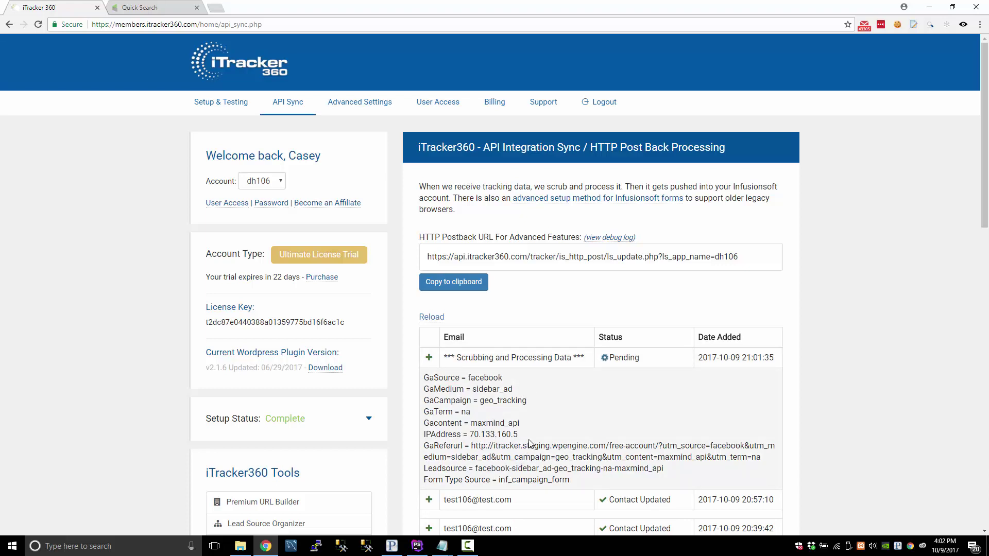
# Examine the HTTP postback URL for advanced features on the API Sync page
pyautogui.moveTo(428, 256); pyautogui.dragTo(751, 263)
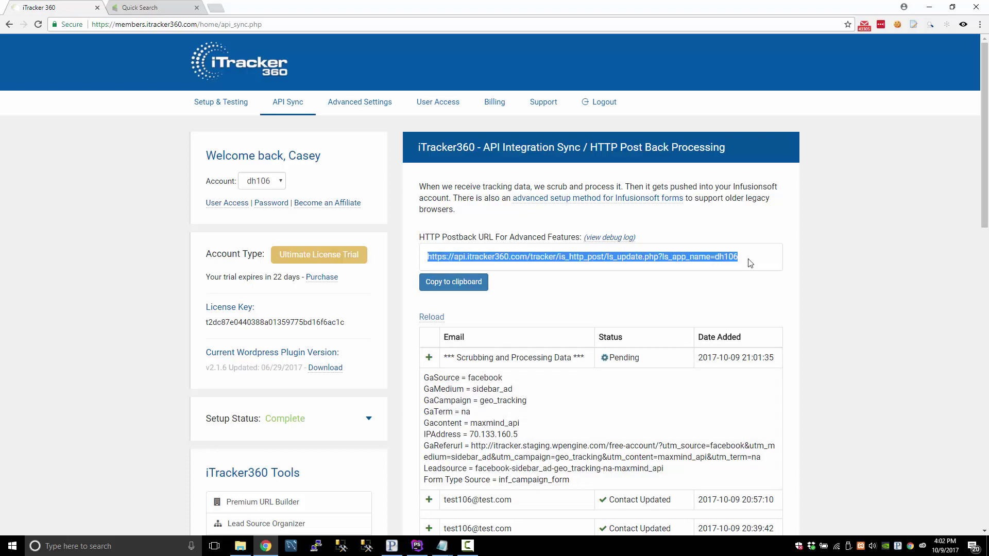
pyautogui.click(749, 264)
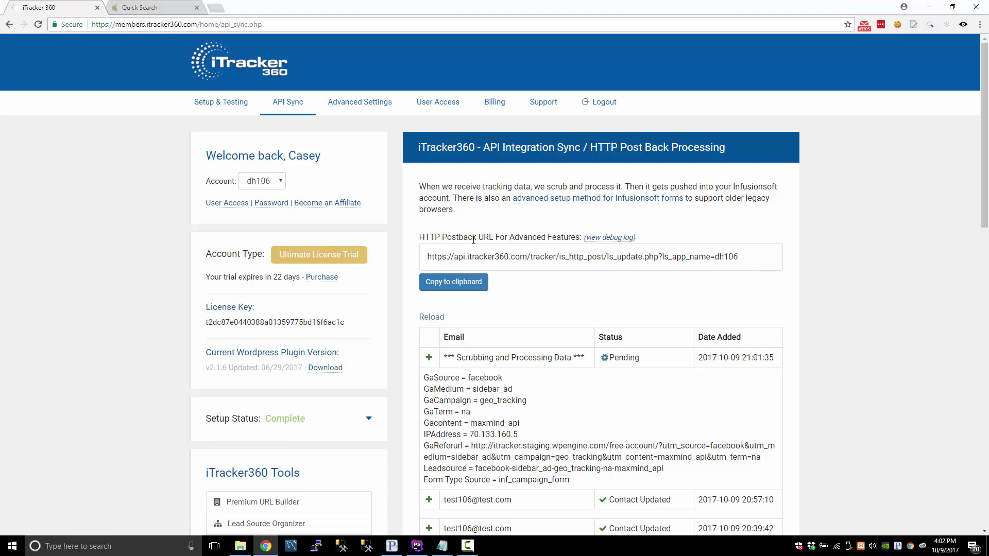
pyautogui.moveTo(429, 256); pyautogui.dragTo(762, 246)
pyautogui.click(763, 245)
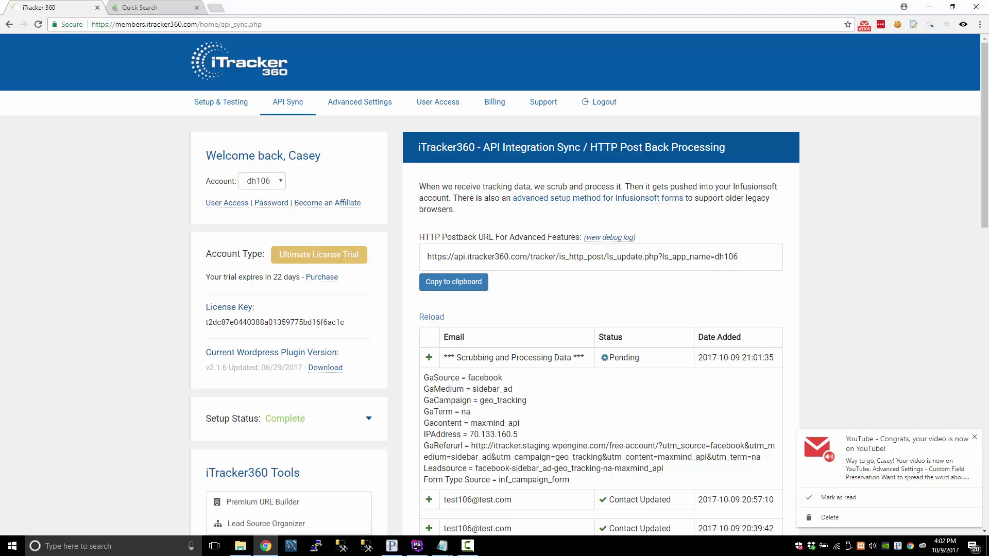
# Check the processing status of the newest API Sync entry
pyautogui.press('F10')
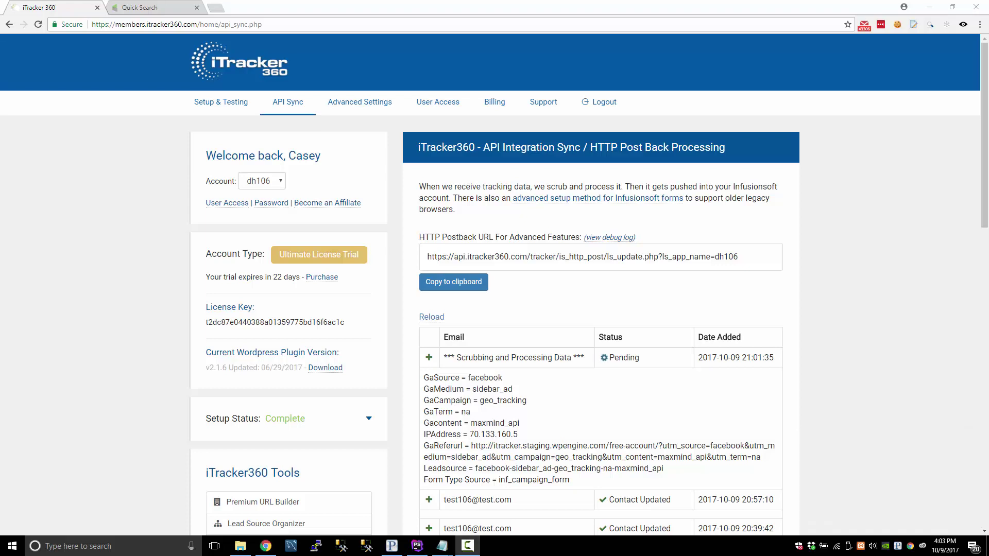
pyautogui.click(619, 301)
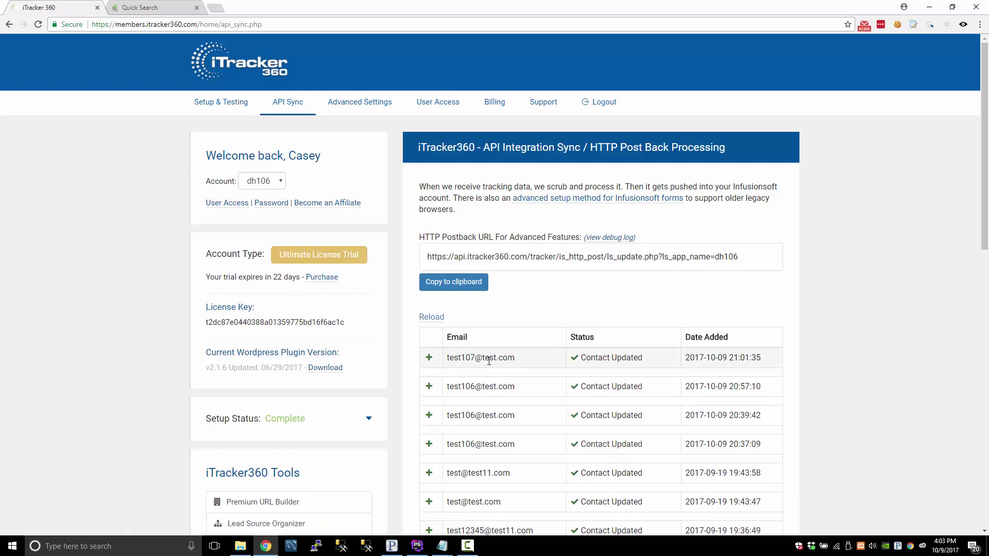
pyautogui.moveTo(663, 360); pyautogui.dragTo(447, 358)
pyautogui.click(470, 357)
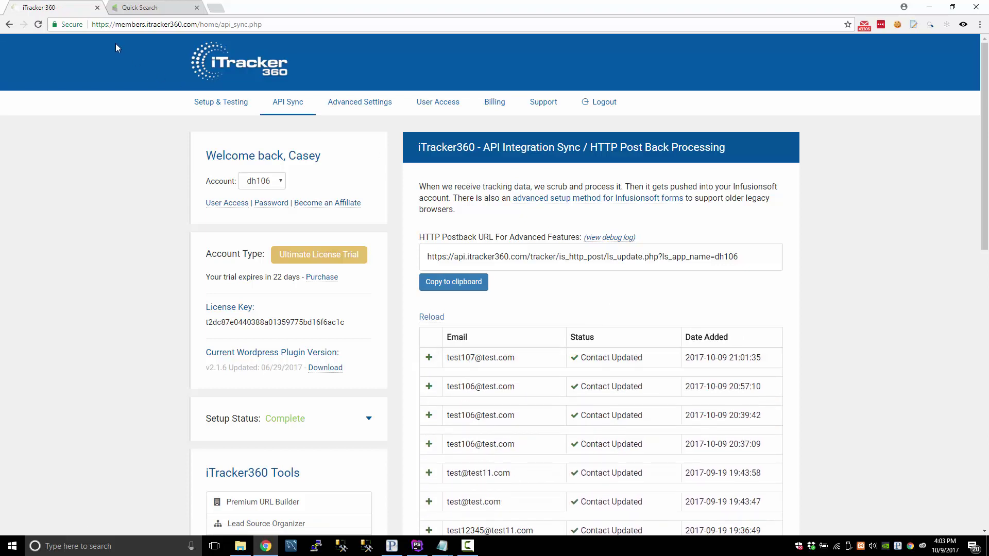
# Search Infusionsoft for the newest sync entry's e-mail address and open the matching contact record
pyautogui.tripleClick(479, 359)
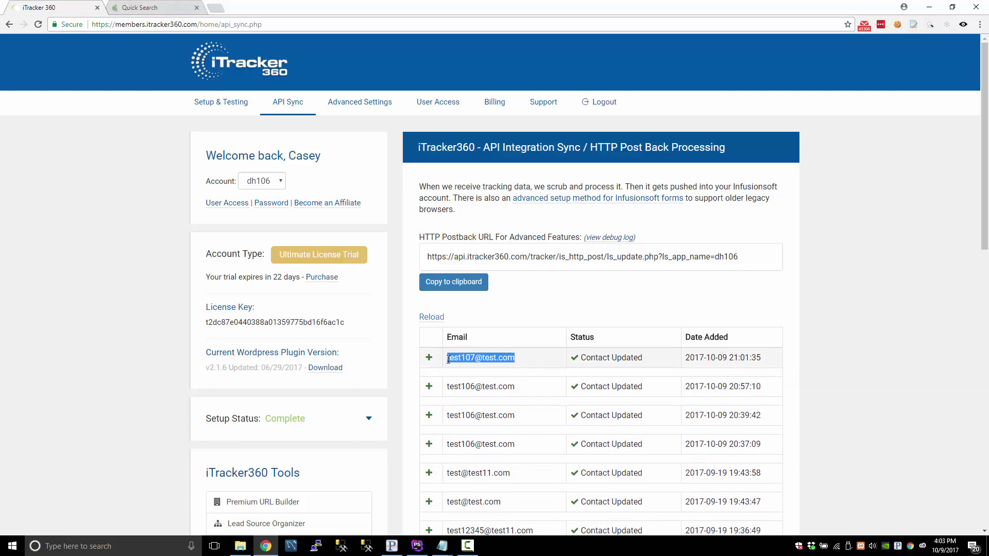
pyautogui.click(155, 7)
pyautogui.click(673, 41)
pyautogui.hotkey('ctrl', 'v')
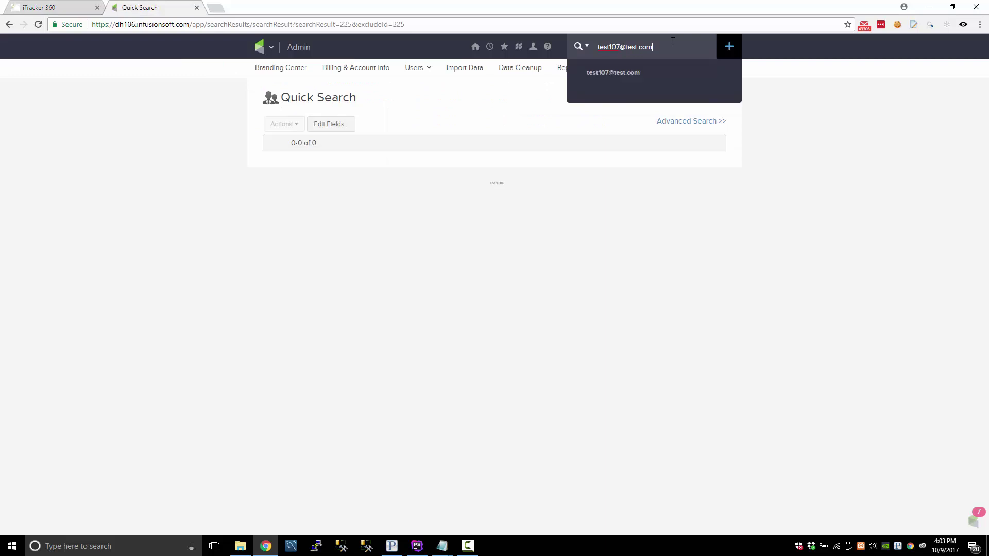
pyautogui.click(630, 75)
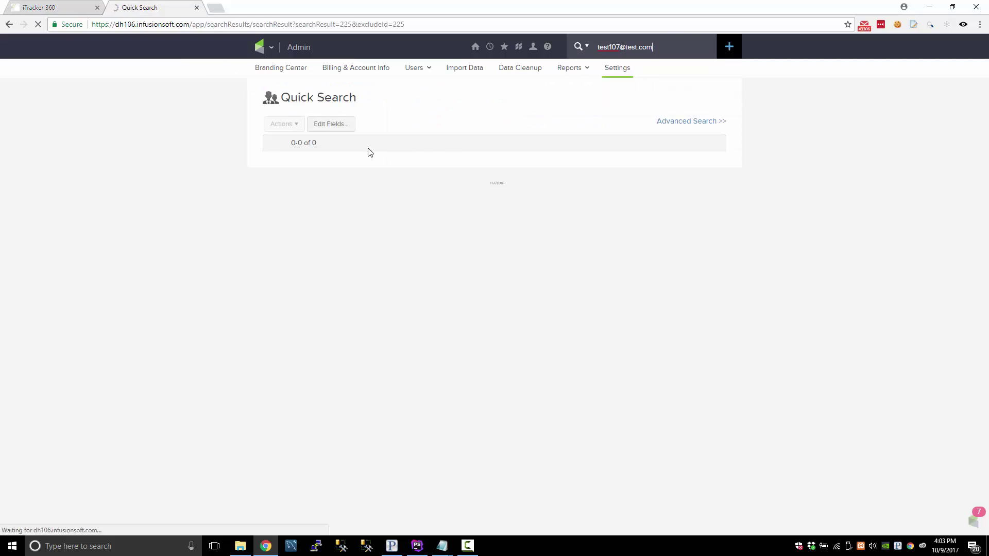
pyautogui.click(311, 174)
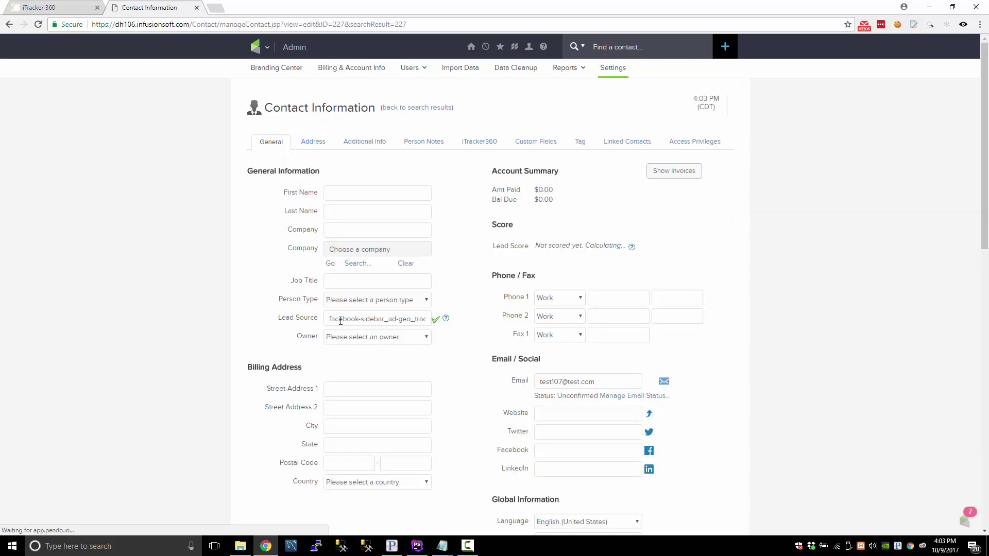
# Review the contact's Lead Source value and its iTracker360 tracking fields
pyautogui.moveTo(367, 319); pyautogui.dragTo(427, 319)
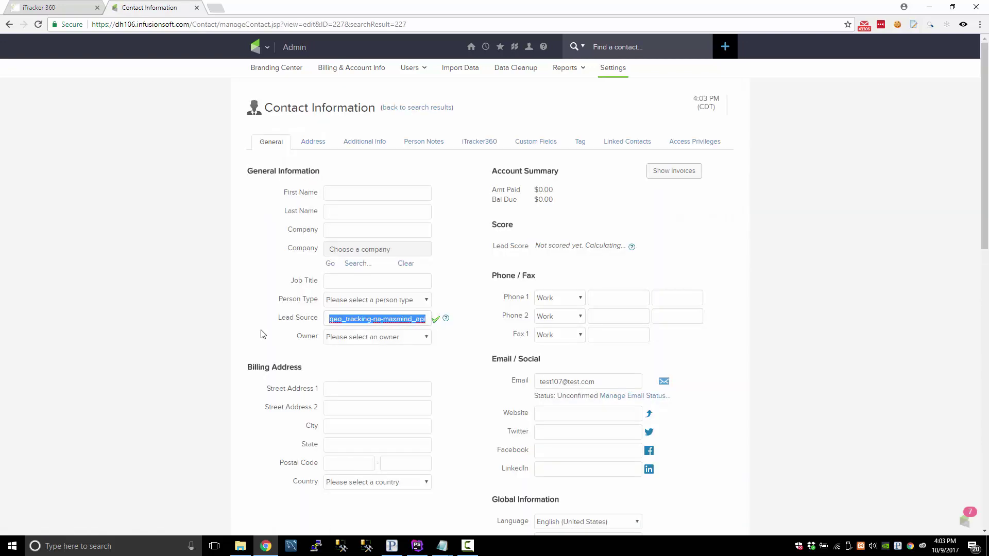
pyautogui.click(479, 142)
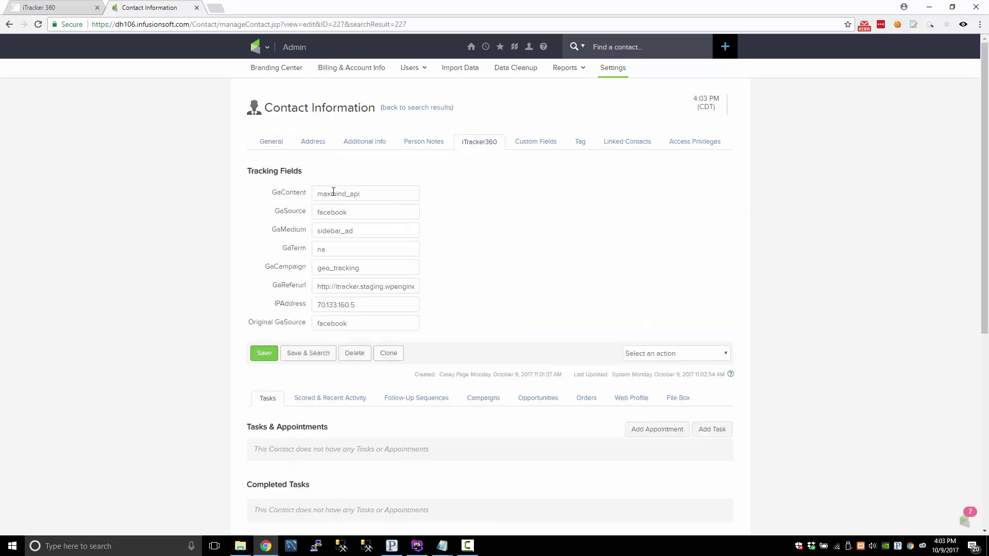
# Open the contact's tags and examine the combined lead source tag and its iTracker360 category
pyautogui.click(579, 146)
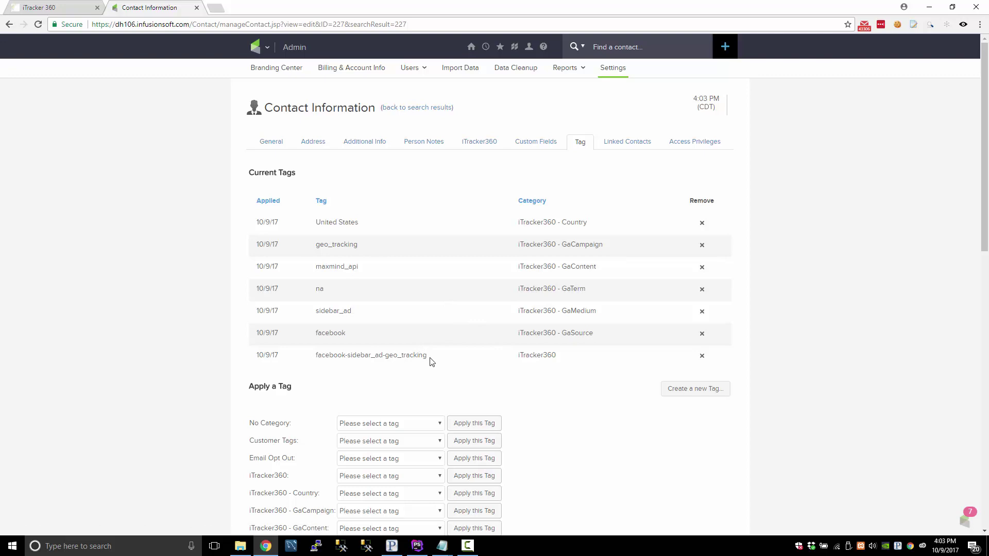
pyautogui.moveTo(430, 359); pyautogui.dragTo(307, 360)
pyautogui.click(338, 357)
pyautogui.doubleClick(363, 356)
pyautogui.doubleClick(423, 357)
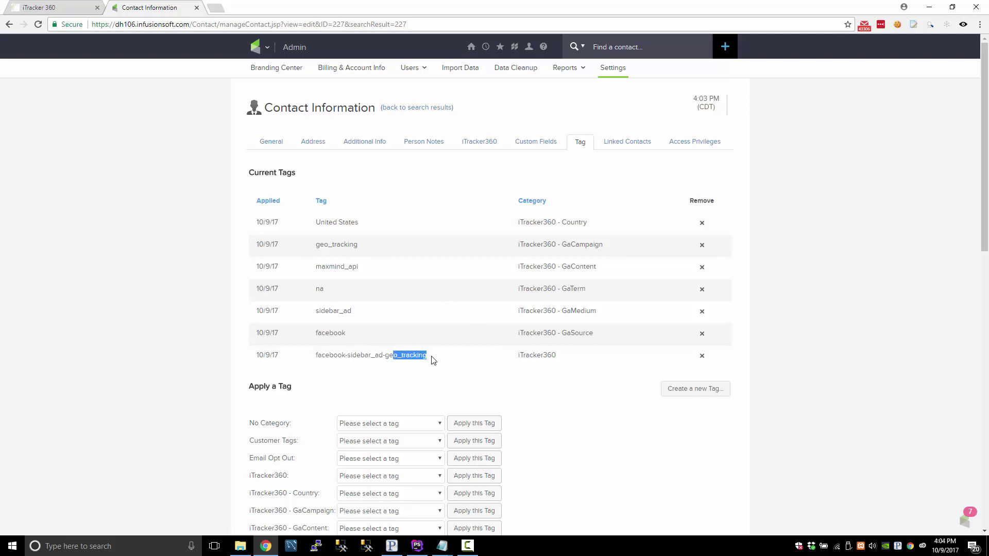
pyautogui.doubleClick(548, 355)
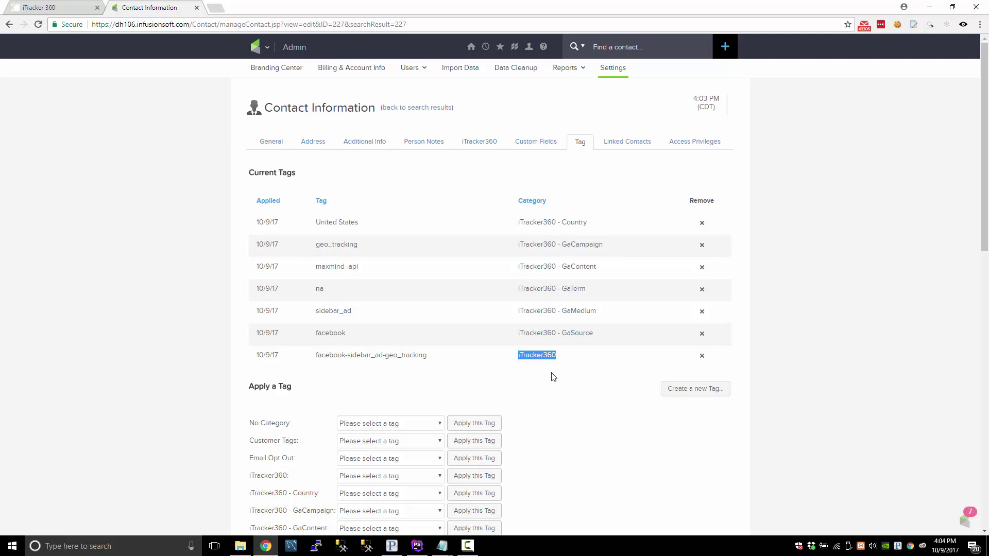
# Examine the contact's split tags against their GaSource, GaMedium, GaTerm, GaContent and GaCampaign categories
pyautogui.moveTo(600, 337); pyautogui.dragTo(601, 334)
pyautogui.click(570, 332)
pyautogui.doubleClick(577, 333)
pyautogui.doubleClick(584, 309)
pyautogui.doubleClick(574, 290)
pyautogui.click(571, 313)
pyautogui.moveTo(316, 244); pyautogui.dragTo(359, 266)
pyautogui.click(381, 282)
pyautogui.moveTo(271, 220); pyautogui.dragTo(565, 362)
pyautogui.click(571, 364)
pyautogui.moveTo(259, 225); pyautogui.dragTo(598, 376)
pyautogui.click(598, 376)
# Return to the contact's iTracker360 tracking fields and inspect the GaContent value
pyautogui.click(485, 145)
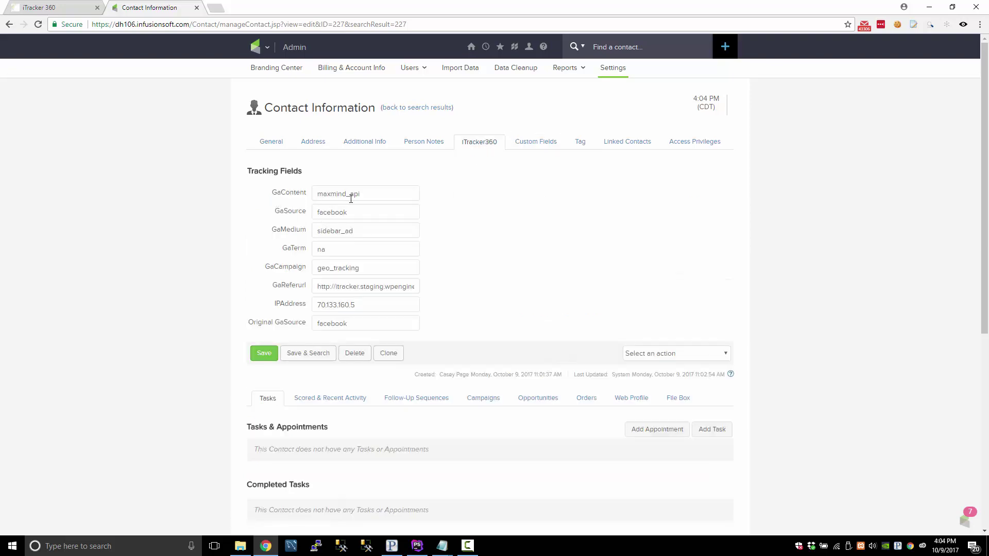
pyautogui.moveTo(370, 194); pyautogui.dragTo(265, 203)
pyautogui.click(263, 201)
# Go back to the contact's tags and examine the country tag and the GaCampaign tag
pyautogui.click(582, 146)
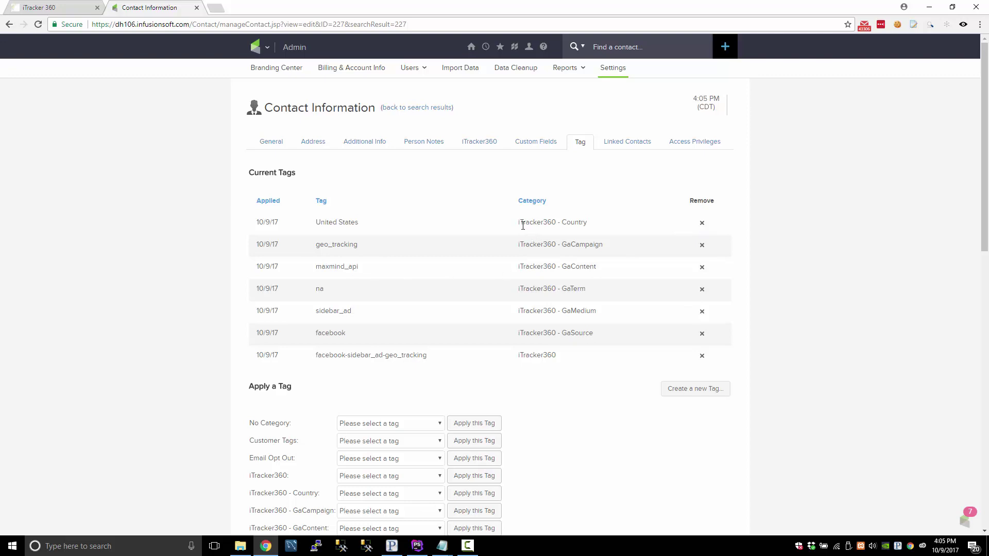
pyautogui.moveTo(516, 225); pyautogui.dragTo(583, 224)
pyautogui.moveTo(316, 223); pyautogui.dragTo(370, 223)
pyautogui.click(375, 226)
pyautogui.moveTo(314, 245); pyautogui.dragTo(381, 249)
pyautogui.click(383, 251)
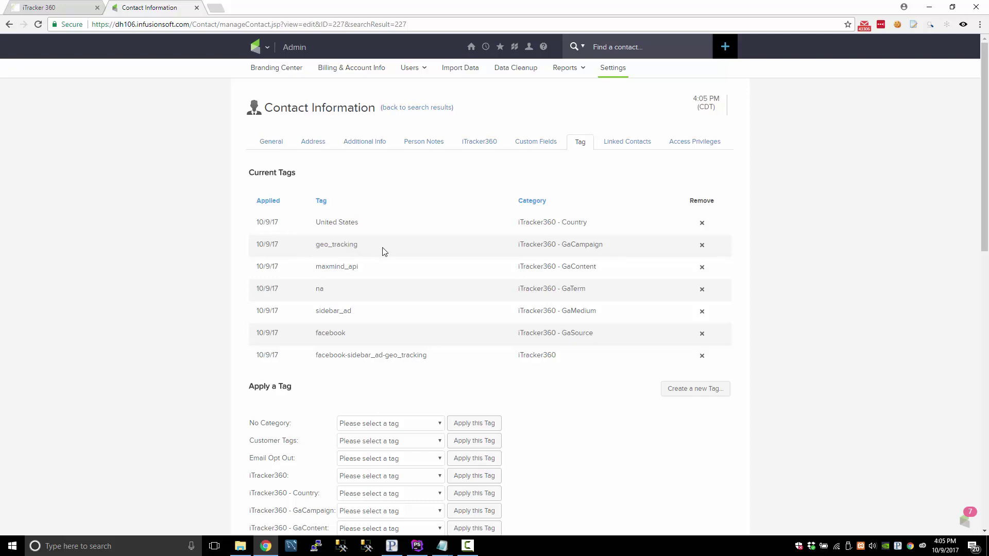